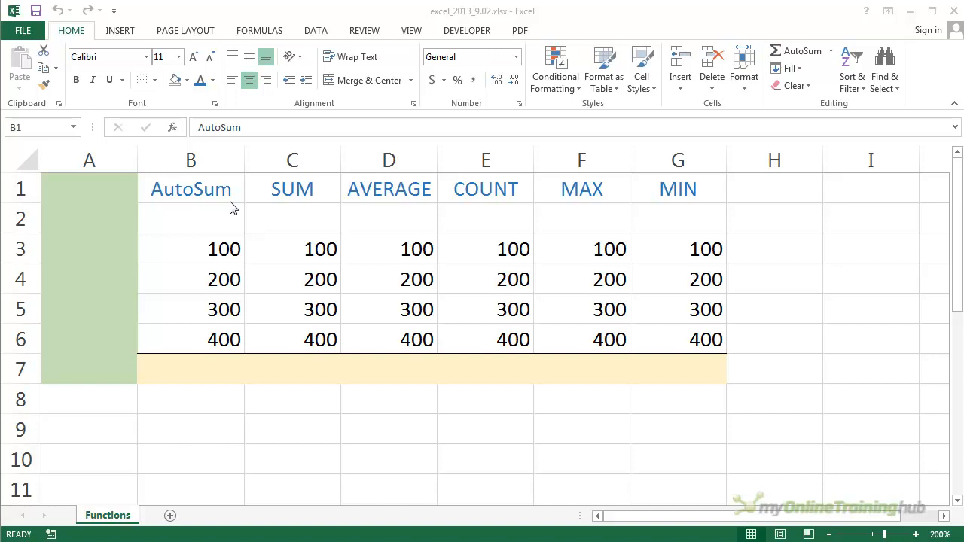
- Total the values in B3:B6 with AutoSum in cell B7 and select the cell to review its formula
{"action": "left_click", "coordinate": [203, 196]}
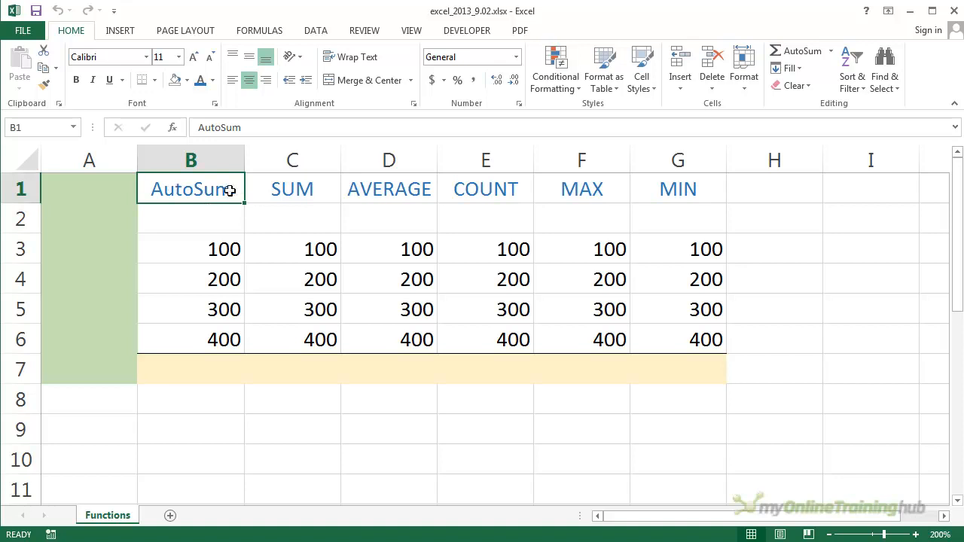
{"action": "left_click", "coordinate": [211, 369]}
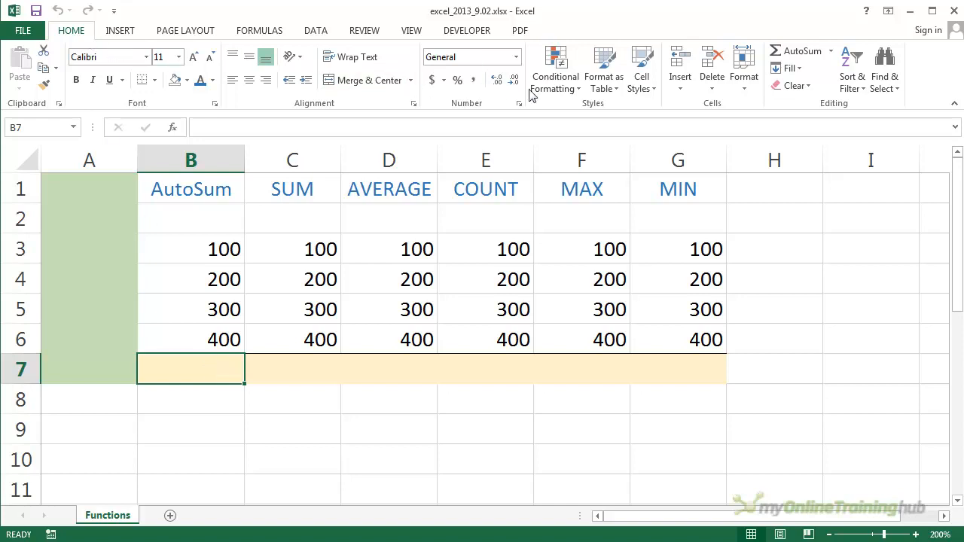
{"action": "left_click", "coordinate": [797, 52]}
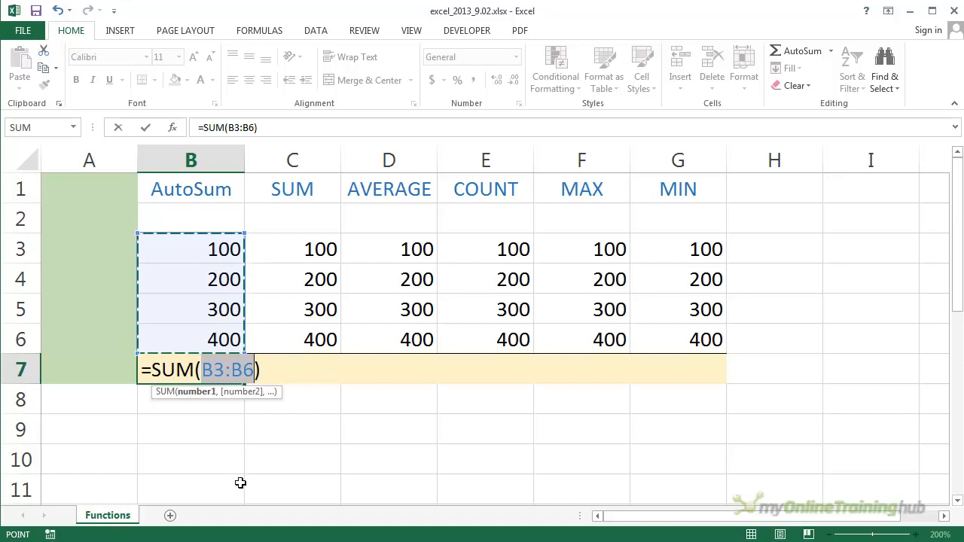
{"action": "key", "text": "Return"}
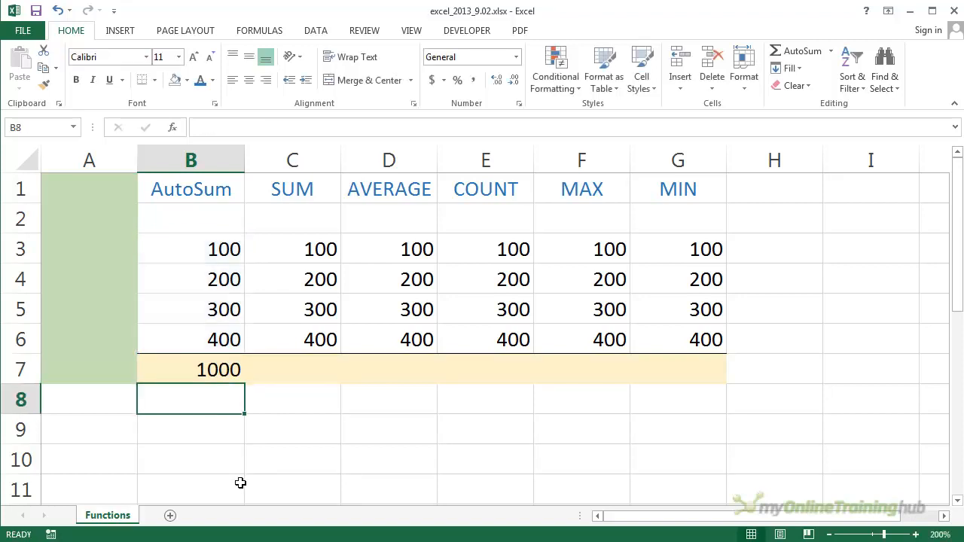
{"action": "left_click", "coordinate": [212, 376]}
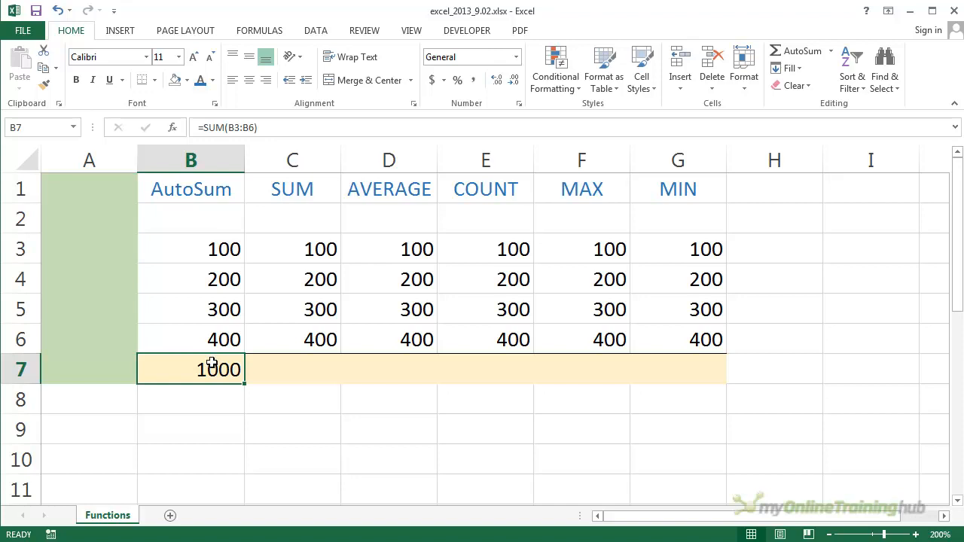
{"action": "left_click", "coordinate": [301, 370]}
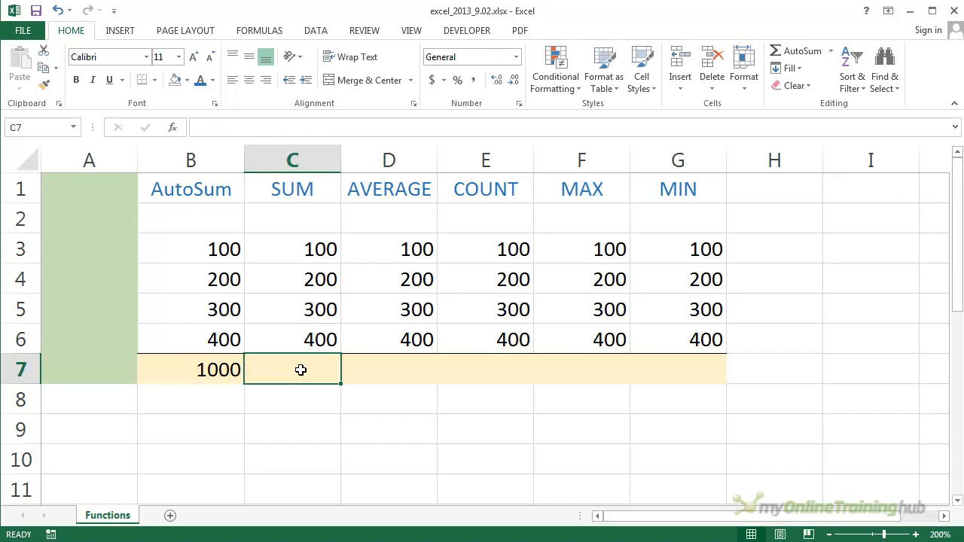
{"action": "left_click", "coordinate": [832, 52]}
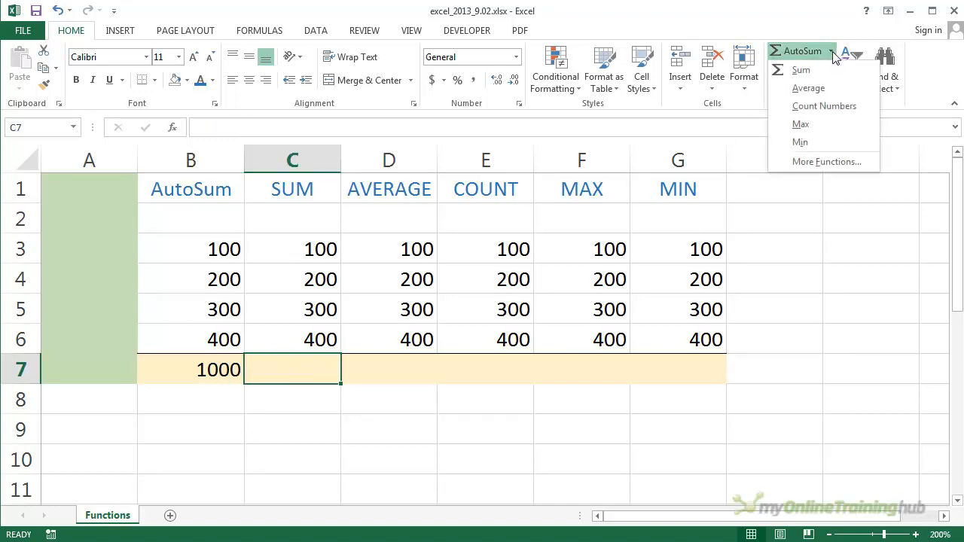
{"action": "left_click", "coordinate": [796, 68]}
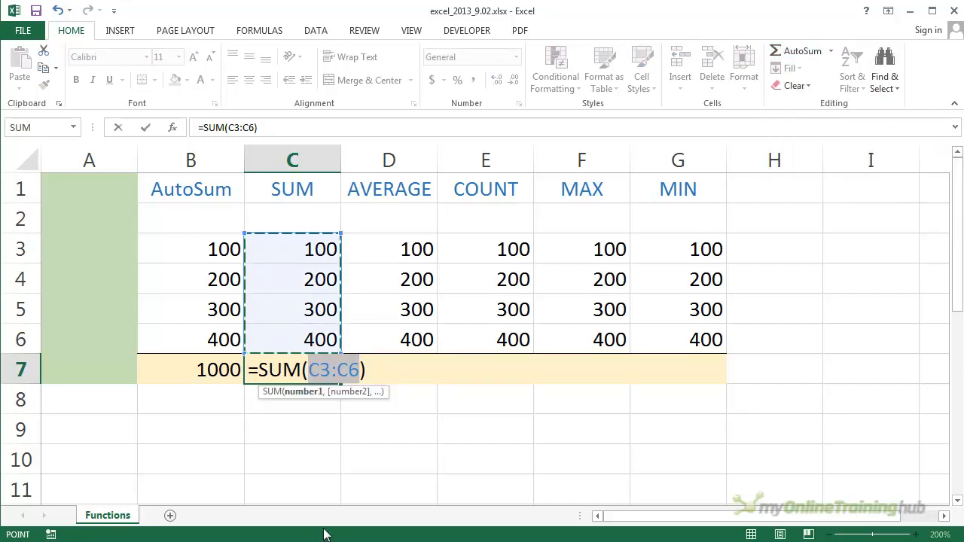
{"action": "key", "text": "BackSpace"}
{"action": "key", "text": "BackSpace"}
{"action": "key", "text": "BackSpace"}
{"action": "key", "text": "BackSpace"}
{"action": "key", "text": "BackSpace"}
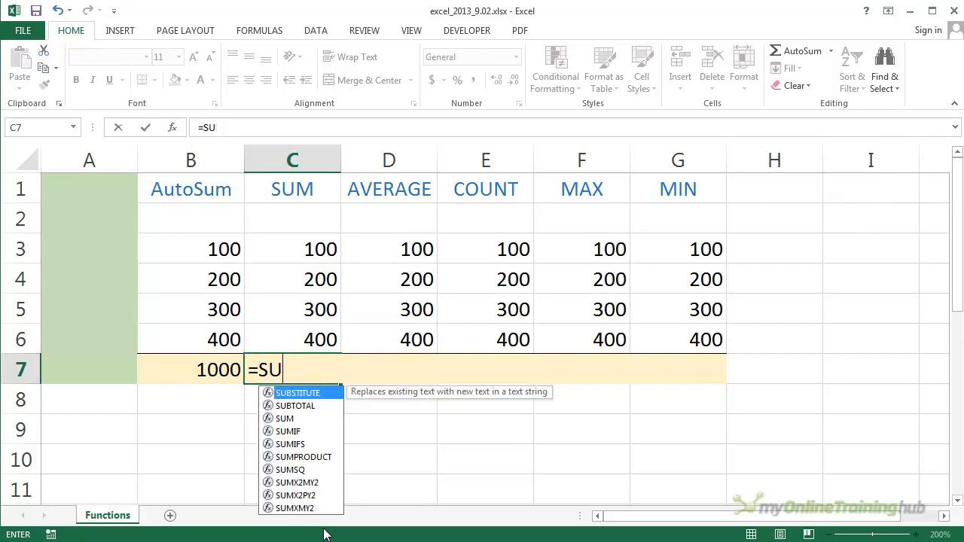
{"action": "key", "text": "BackSpace"}
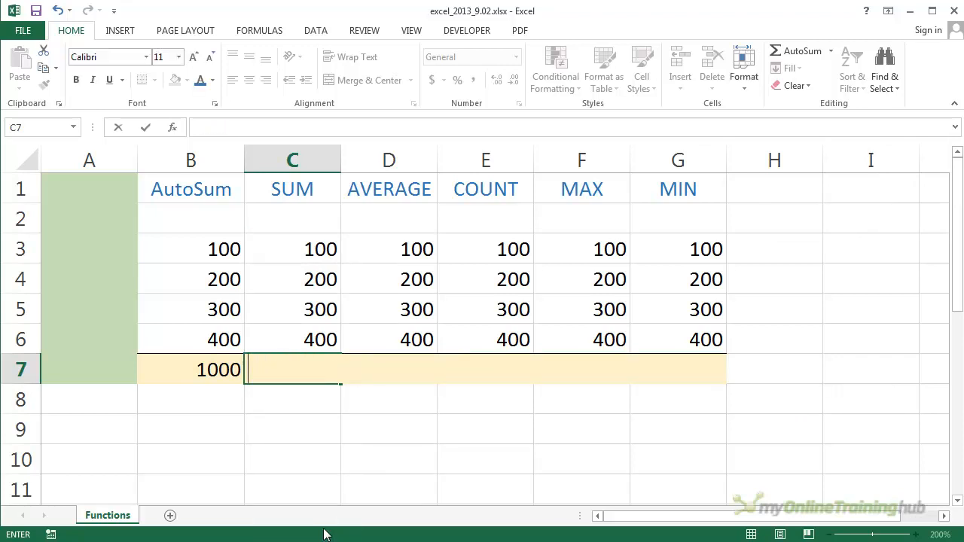
- Enter the formula =SUM(C3:C6) manually in cell C7 and reselect the cell to review it
{"action": "type", "text": "="}
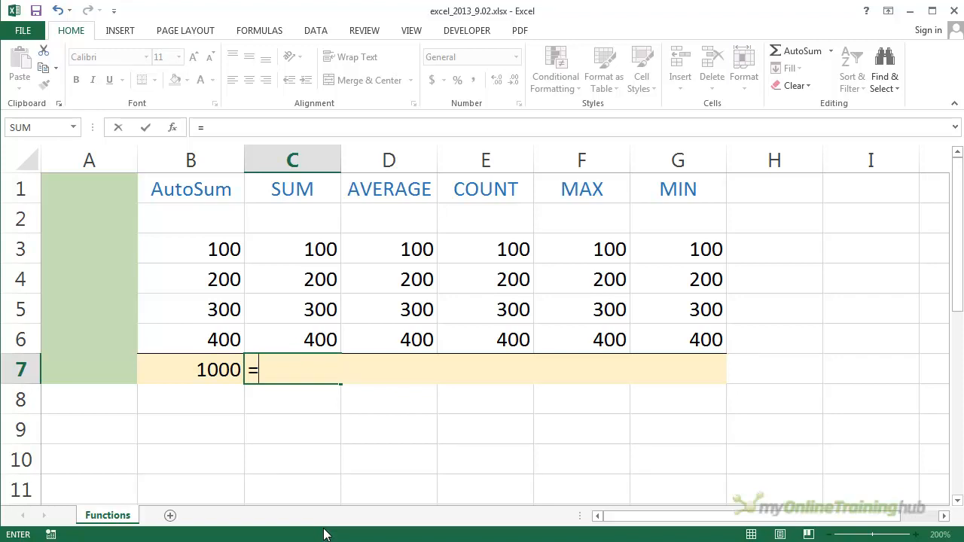
{"action": "type", "text": "SUM("}
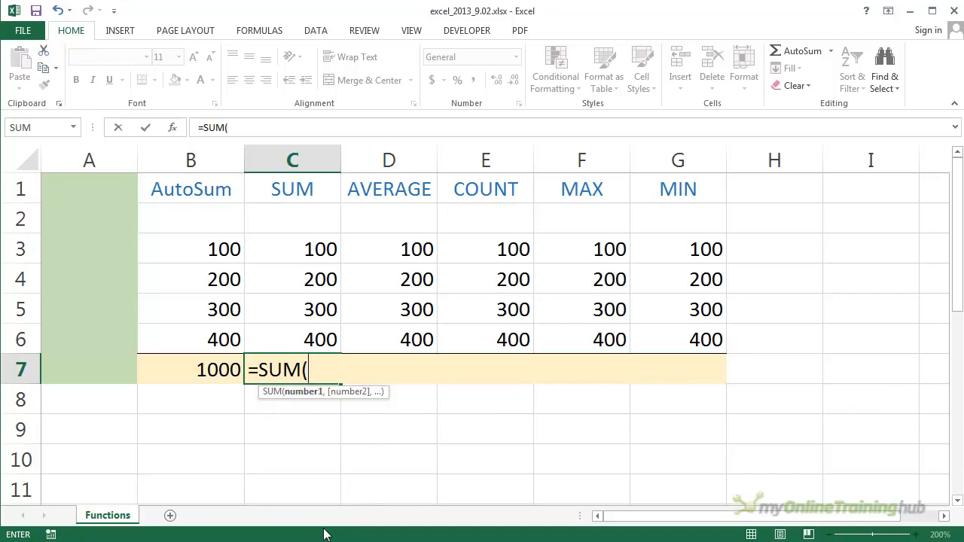
{"action": "left_click_drag", "start_coordinate": [316, 249], "coordinate": [315, 333]}
{"action": "type", "text": ")"}
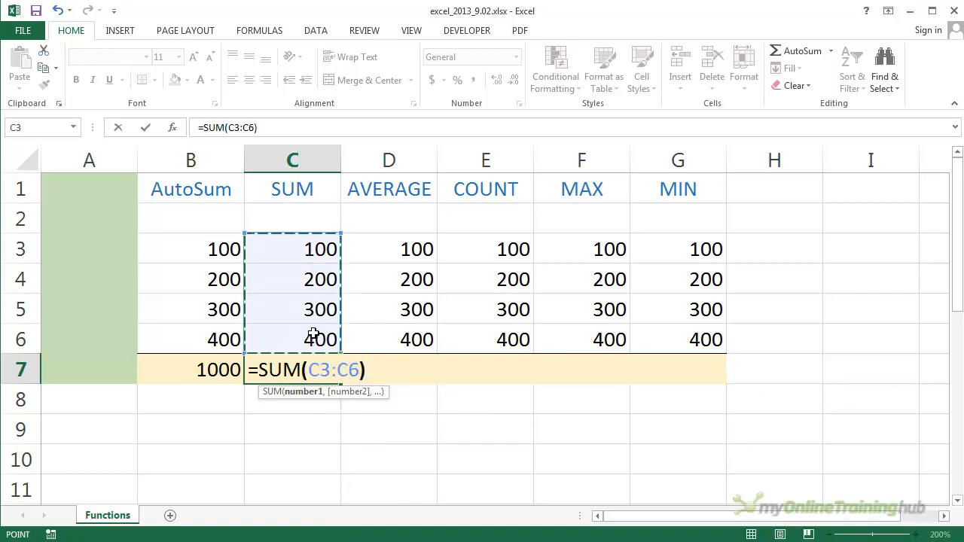
{"action": "key", "text": "Return"}
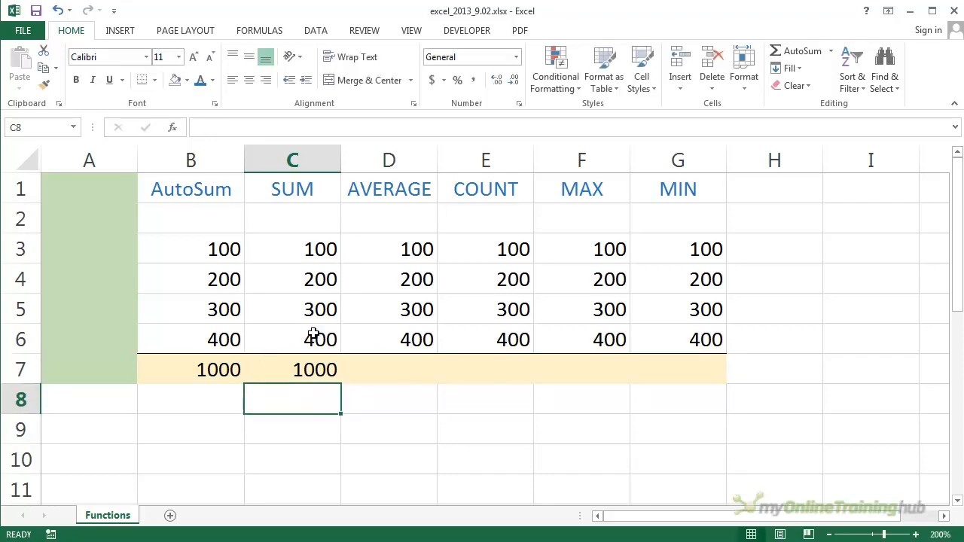
{"action": "left_click", "coordinate": [311, 369]}
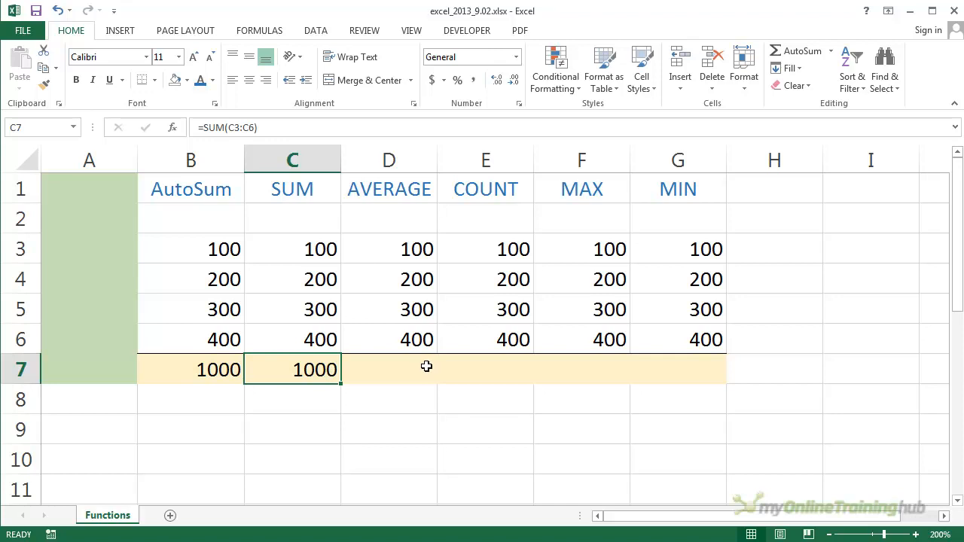
- Insert the AutoSum Average function in cell D7 under the AVERAGE column for the range D3:D6
{"action": "left_click", "coordinate": [392, 197]}
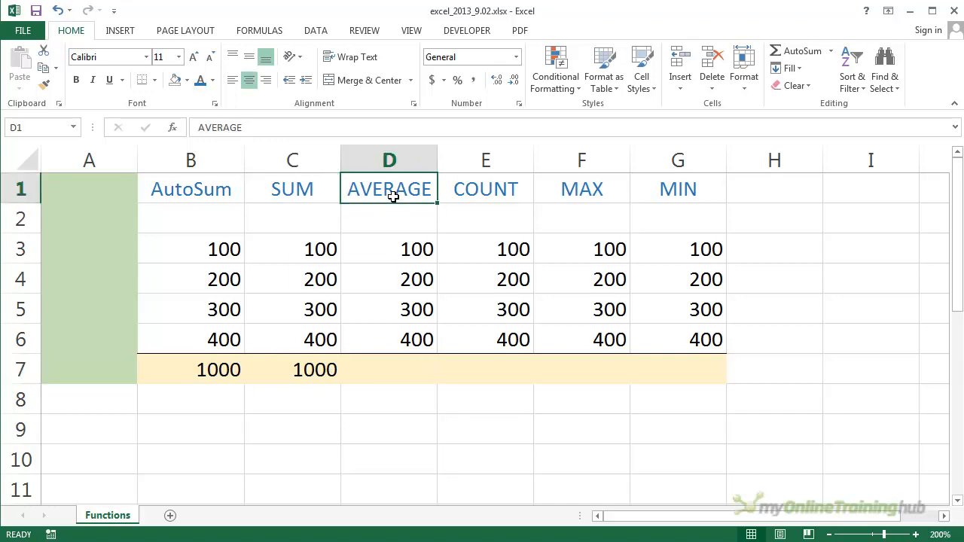
{"action": "left_click", "coordinate": [409, 368]}
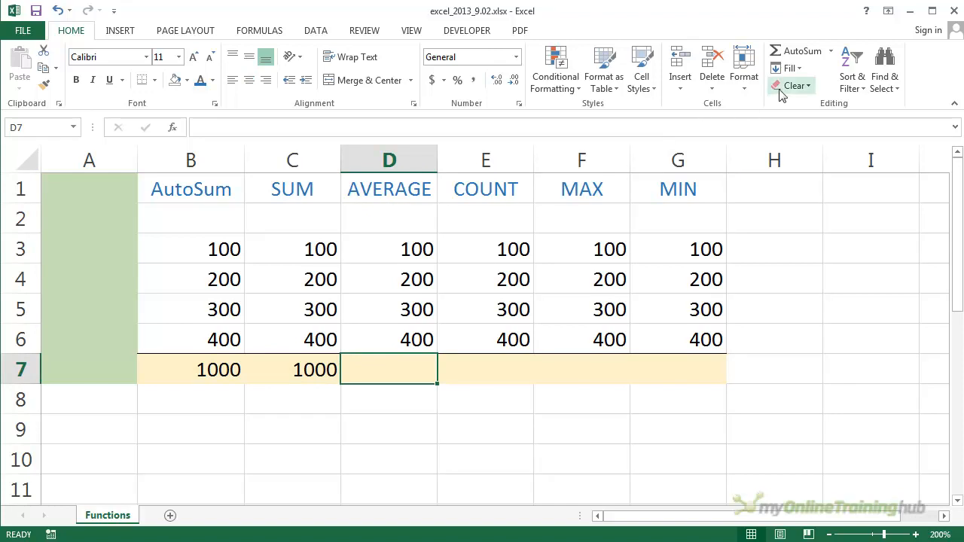
{"action": "left_click", "coordinate": [832, 53]}
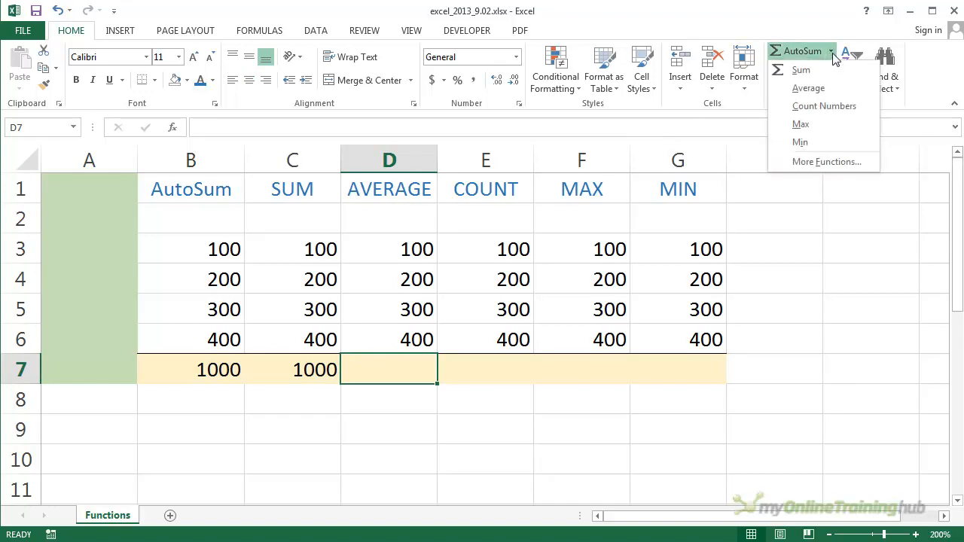
{"action": "left_click", "coordinate": [809, 89]}
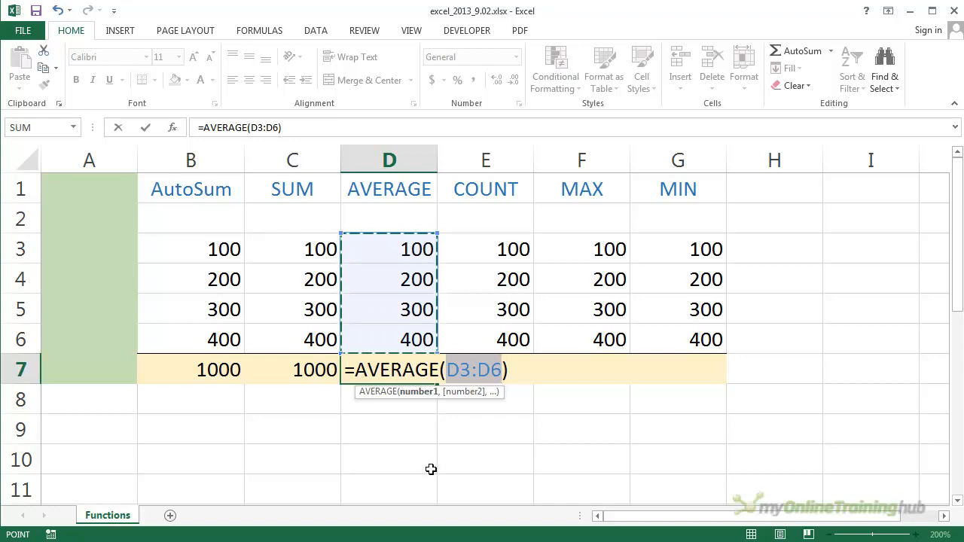
{"action": "key", "text": "Return"}
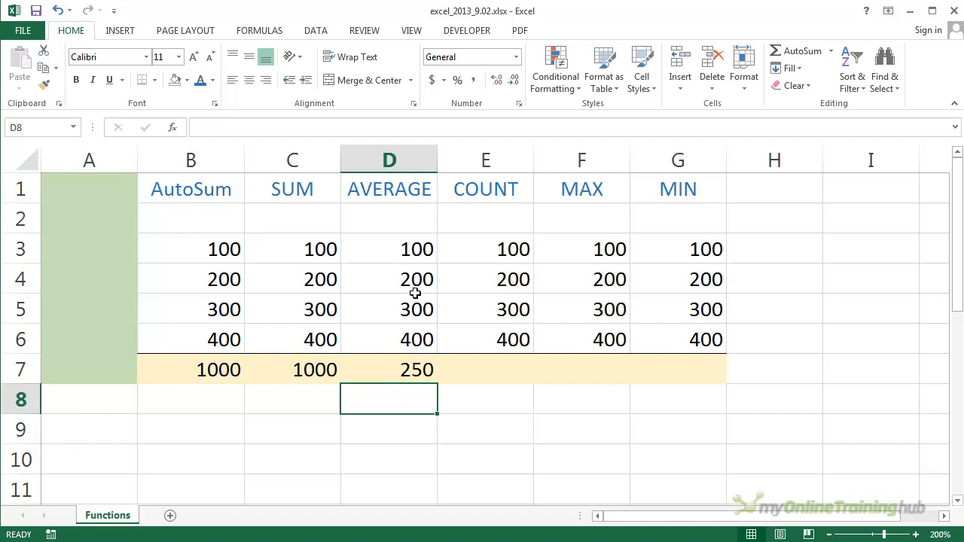
- Insert the AutoSum Count Numbers function in cell E7 for the values in E3:E6
{"action": "left_click", "coordinate": [497, 367]}
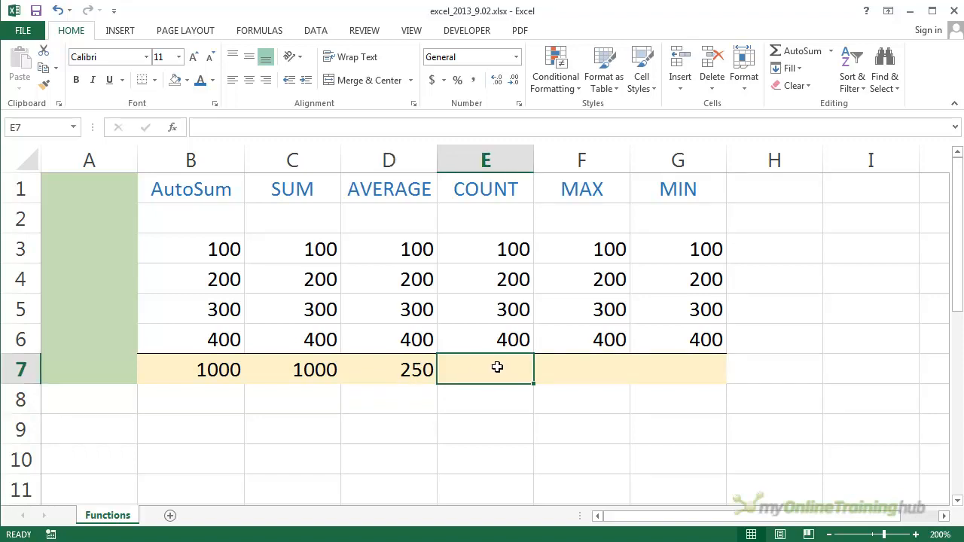
{"action": "left_click", "coordinate": [831, 52]}
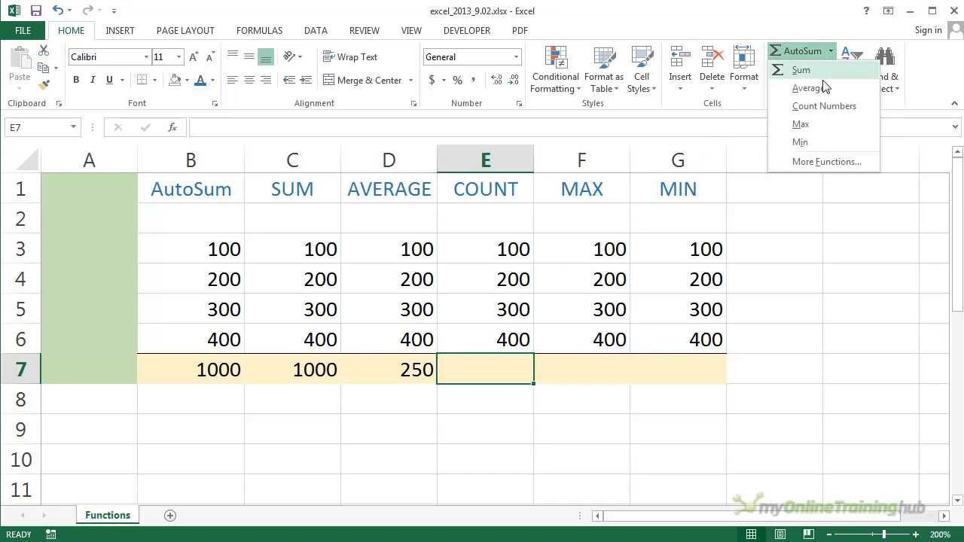
{"action": "left_click", "coordinate": [842, 114]}
{"action": "key", "text": "Return"}
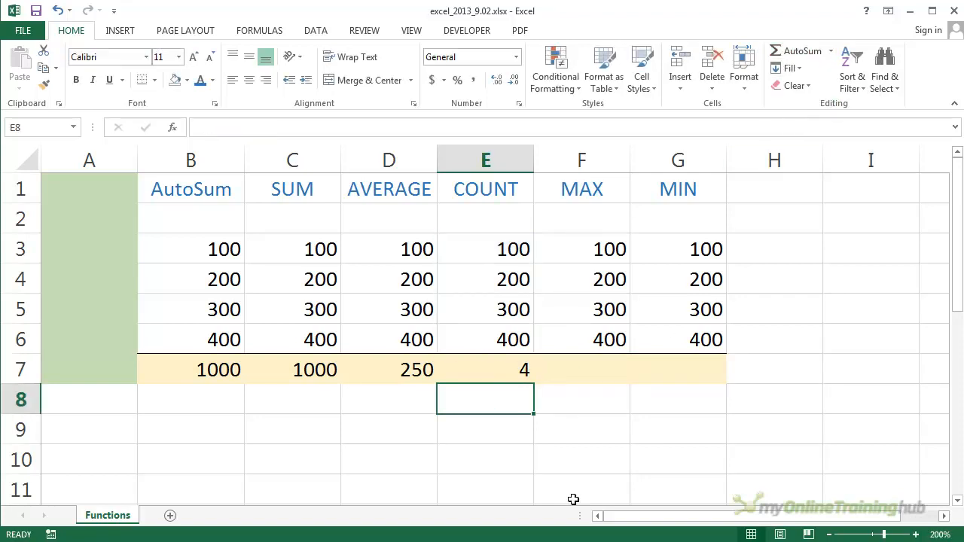
- Test the COUNT formula in E7 by replacing the value in cell E4 with "text", and undo the entry
{"action": "left_click", "coordinate": [512, 279]}
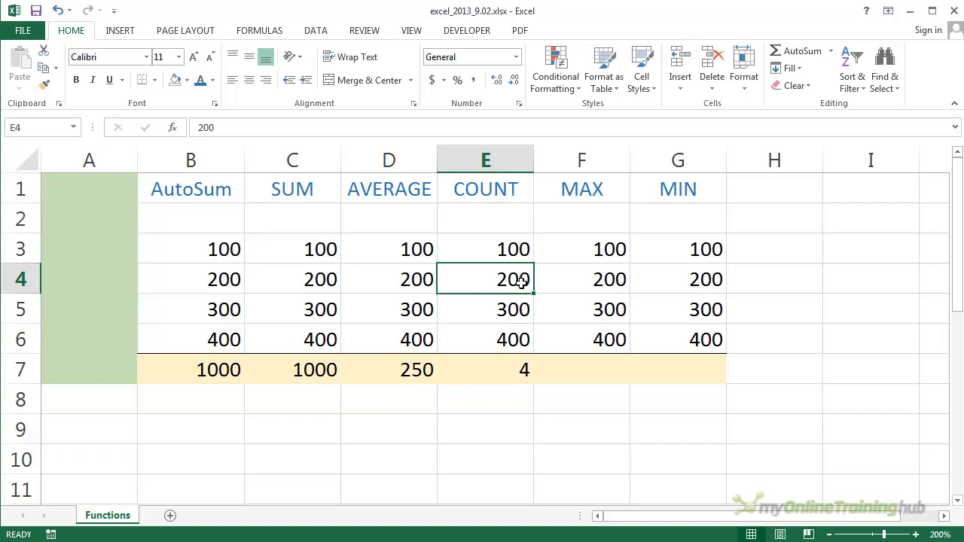
{"action": "type", "text": "text"}
{"action": "key", "text": "Return"}
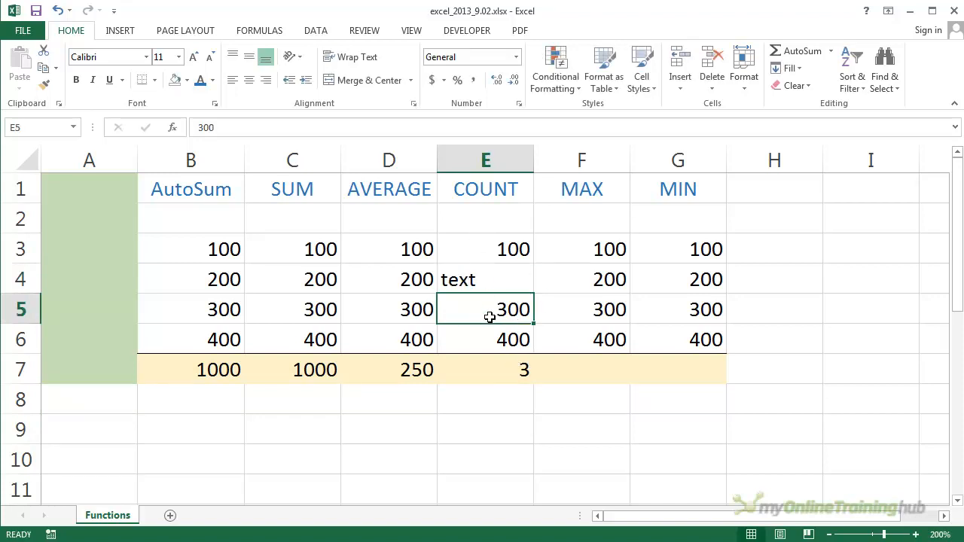
{"action": "left_click", "coordinate": [520, 367]}
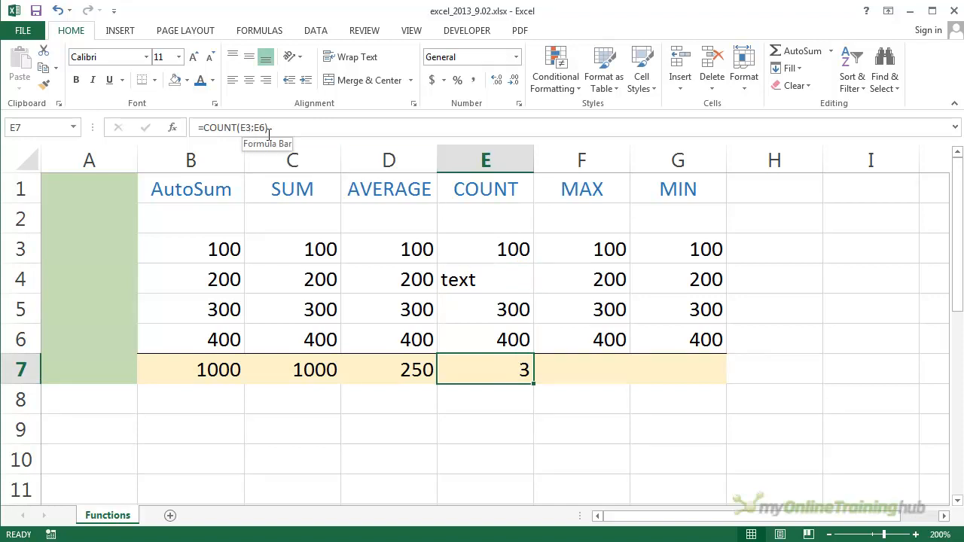
{"action": "left_click", "coordinate": [57, 10]}
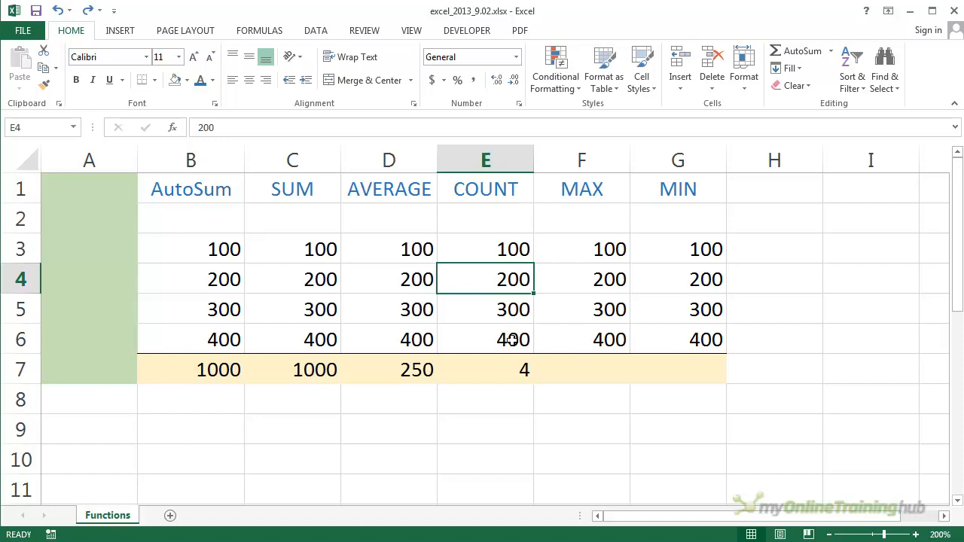
- Insert the AutoSum Max function in cell F7 for the range F3:F6
{"action": "left_click", "coordinate": [583, 369]}
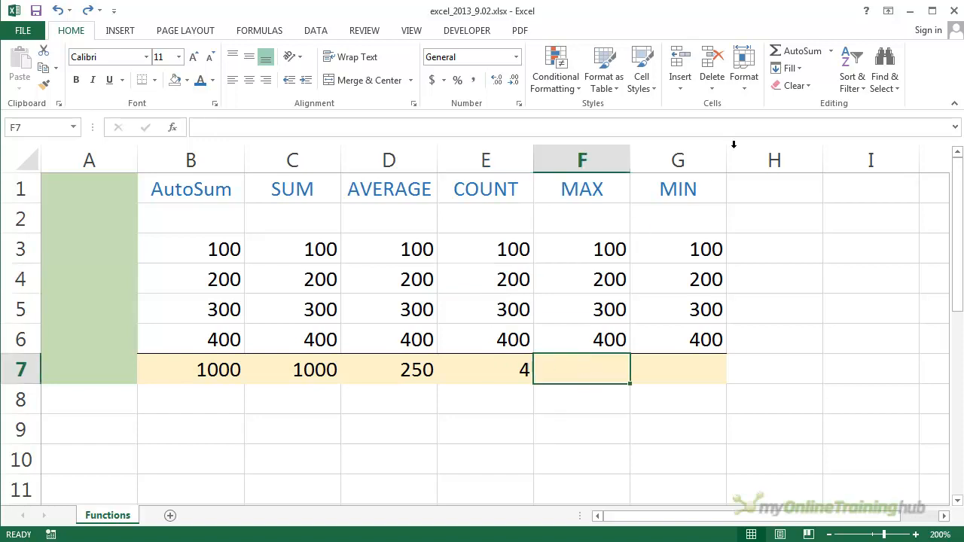
{"action": "left_click", "coordinate": [831, 51]}
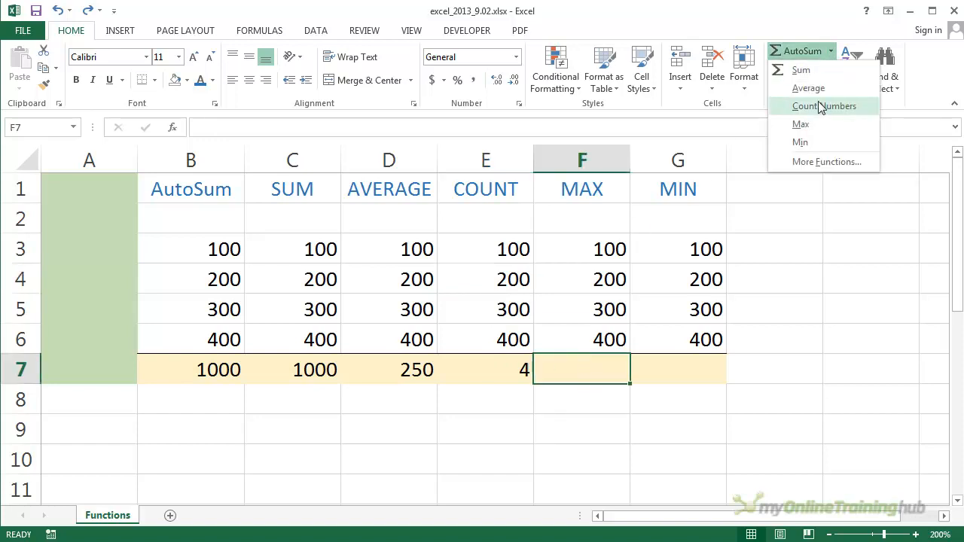
{"action": "left_click", "coordinate": [816, 125]}
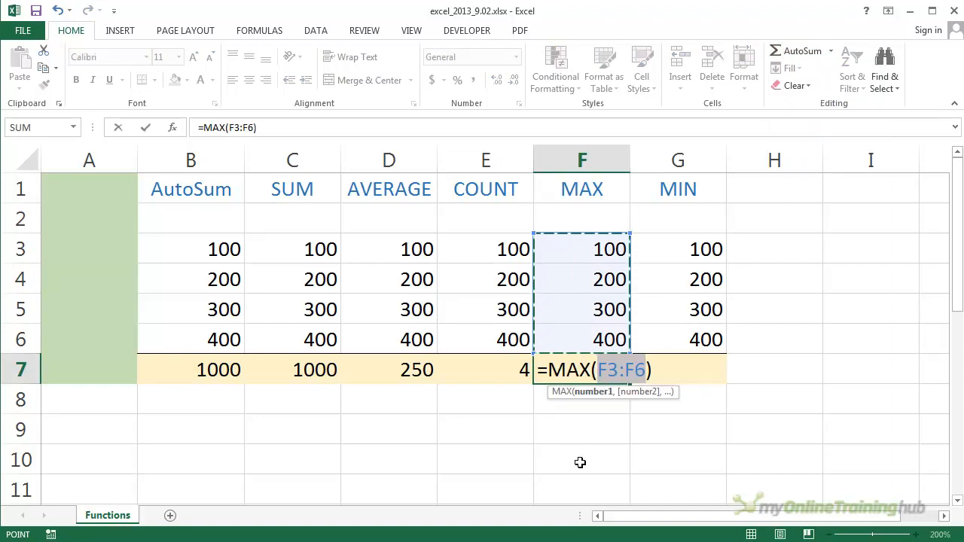
{"action": "key", "text": "Return"}
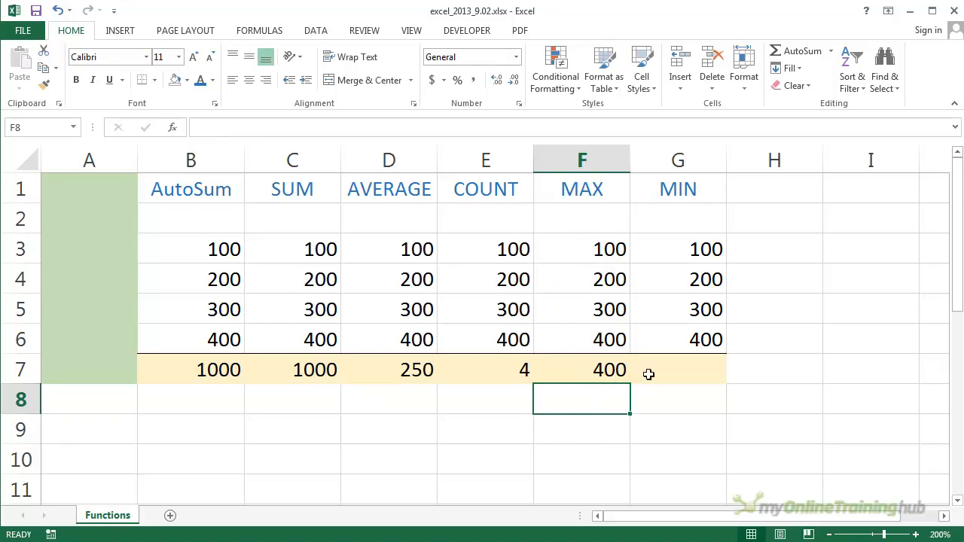
- Insert the AutoSum Min function in cell G7 for the range G3:G6
{"action": "left_click", "coordinate": [682, 369]}
{"action": "left_click", "coordinate": [832, 53]}
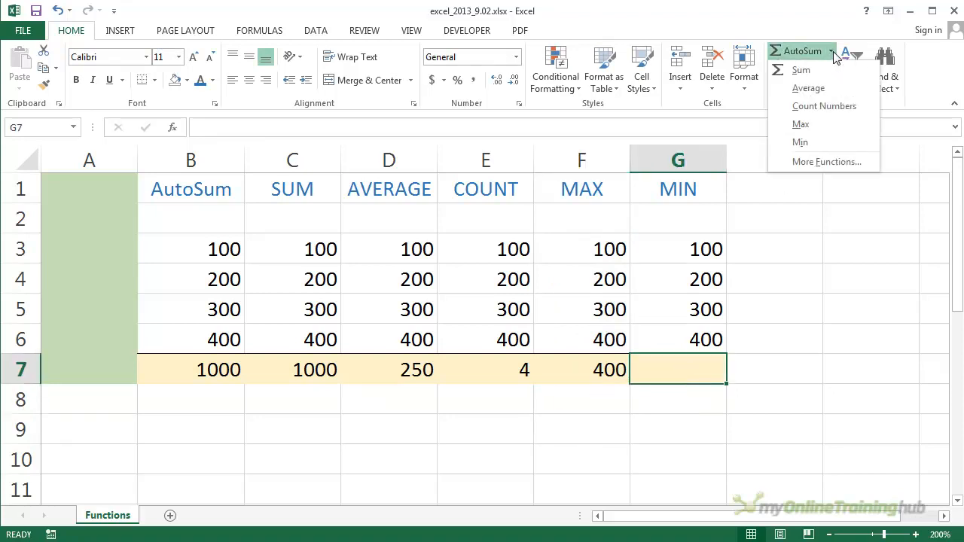
{"action": "left_click", "coordinate": [841, 142]}
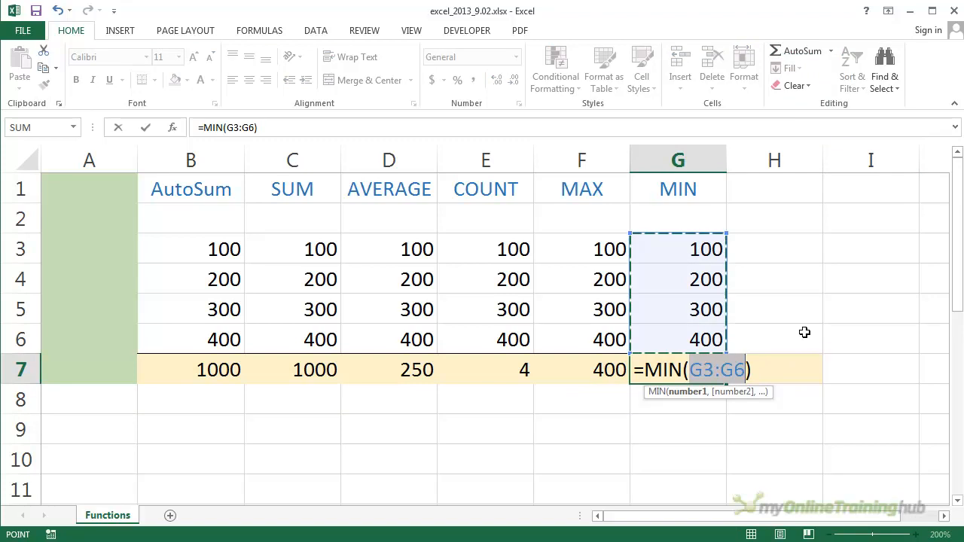
{"action": "key", "text": "Return"}
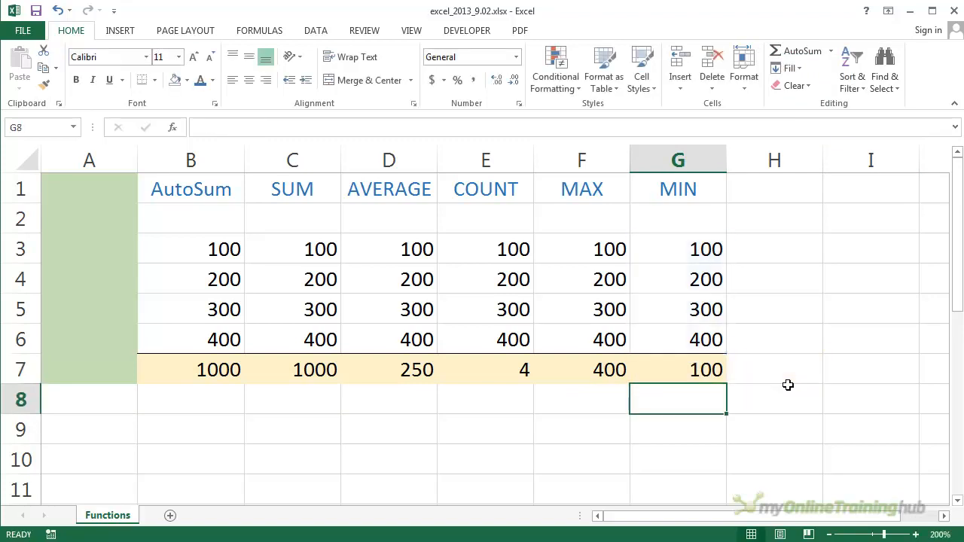